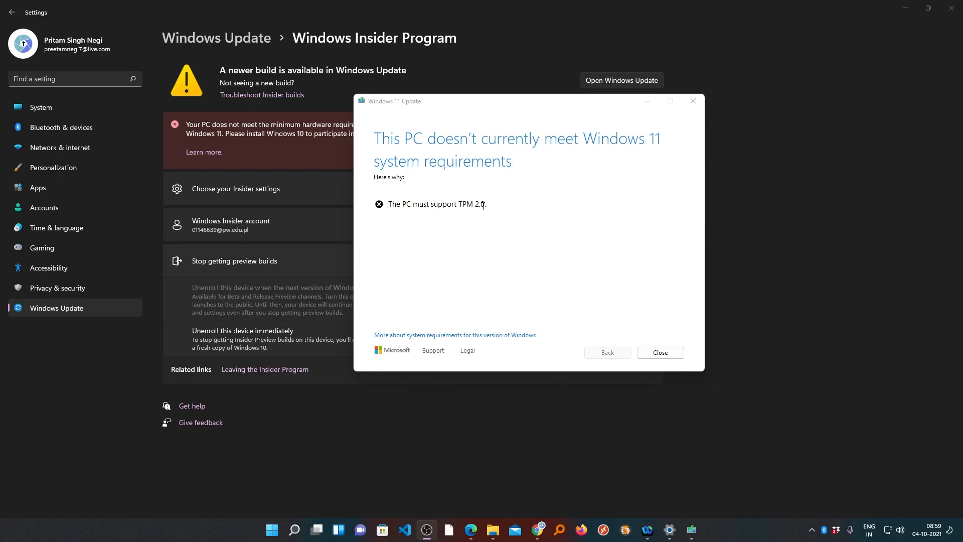
# Close the 'This PC doesn't currently meet Windows 11 system requirements' dialog
pyautogui.click(660, 352)
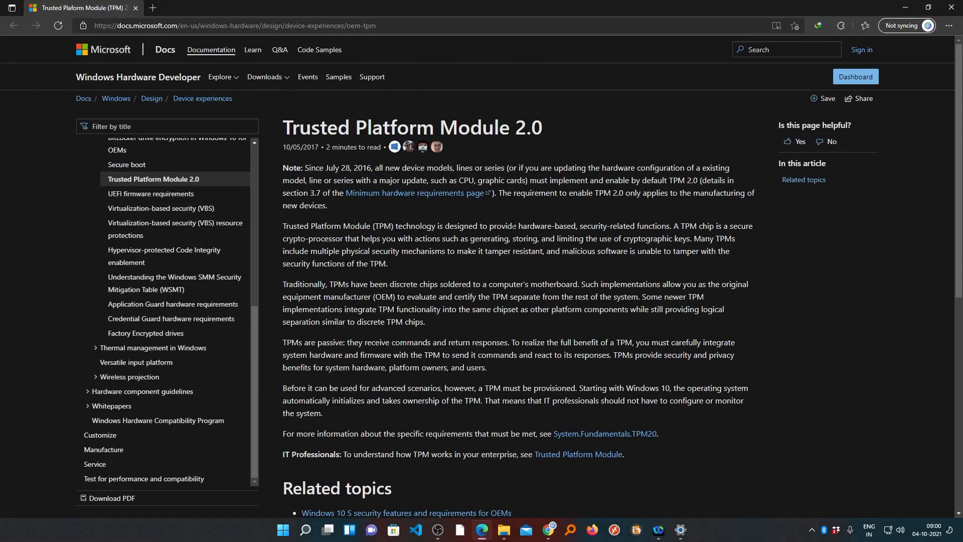
# Highlight the new-device-models note and the Trusted Platform Module 2.0 title, then return to Insider Program settings
pyautogui.moveTo(305, 168); pyautogui.dragTo(453, 168)
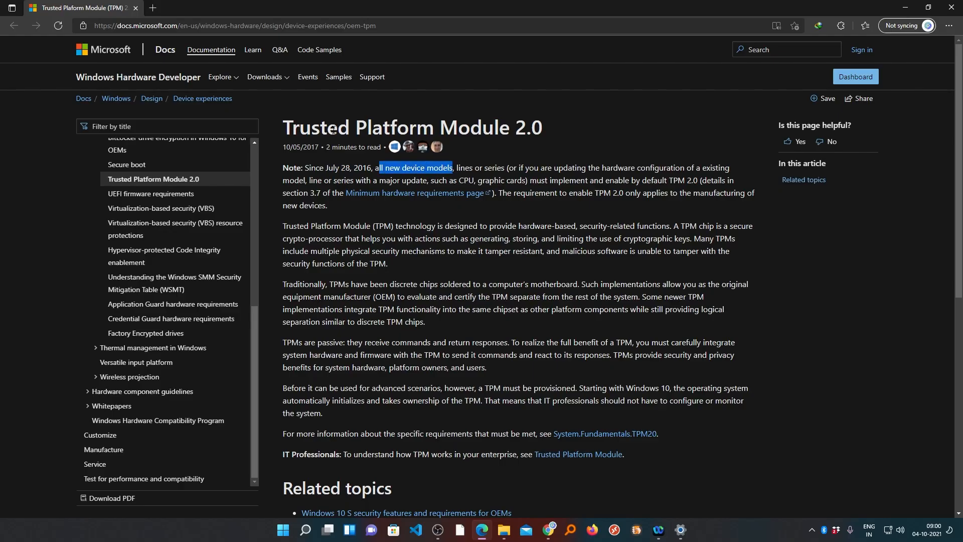
pyautogui.moveTo(281, 126); pyautogui.dragTo(560, 127)
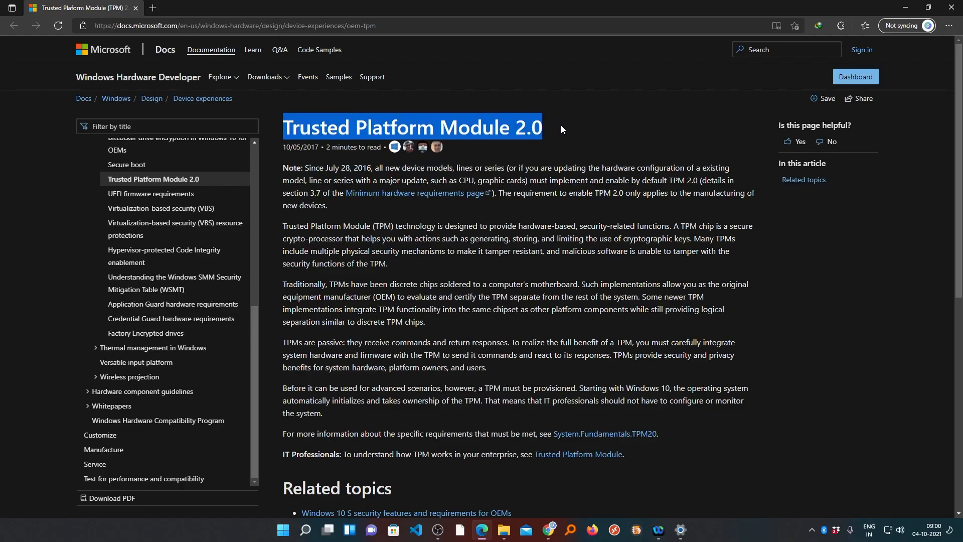
pyautogui.click(613, 113)
pyautogui.hotkey('alt', 'Tab')
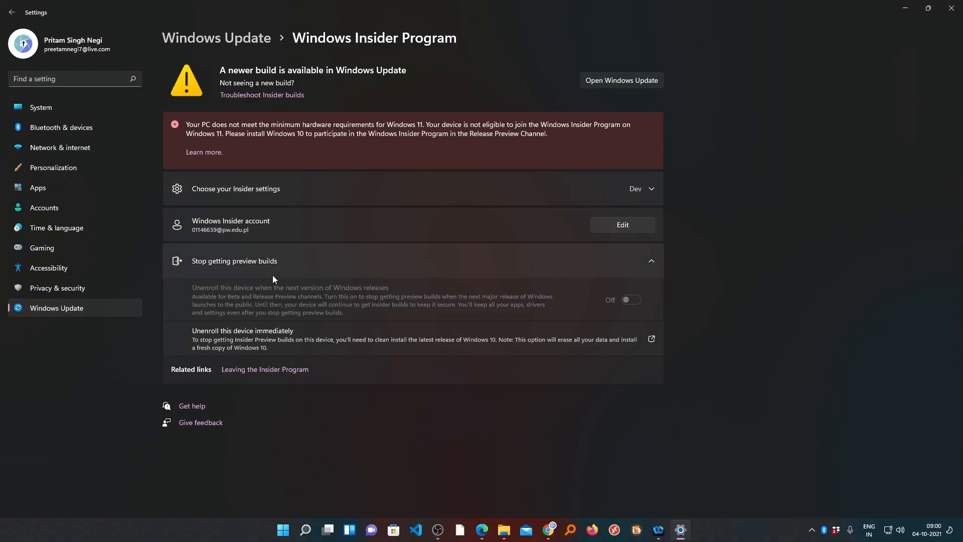
pyautogui.press('super+r')
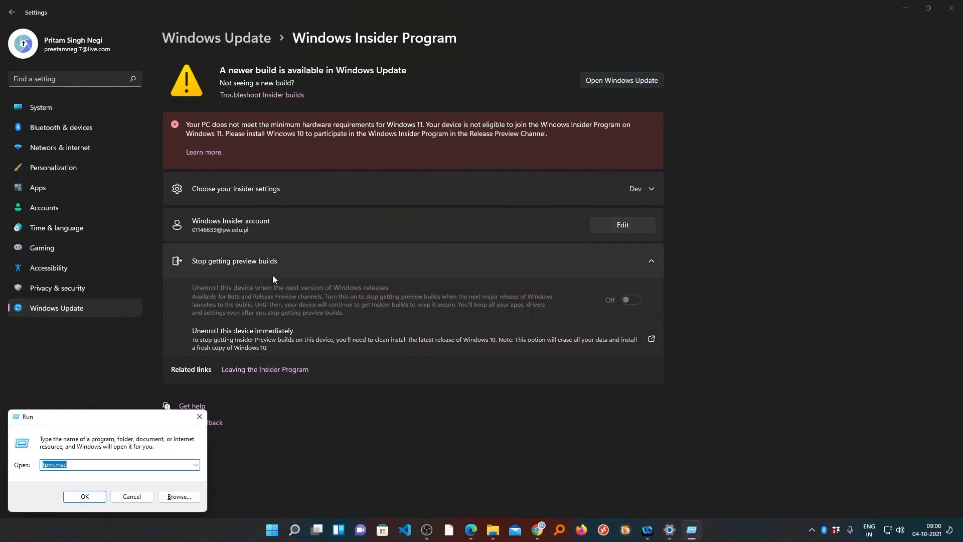
pyautogui.click(90, 464)
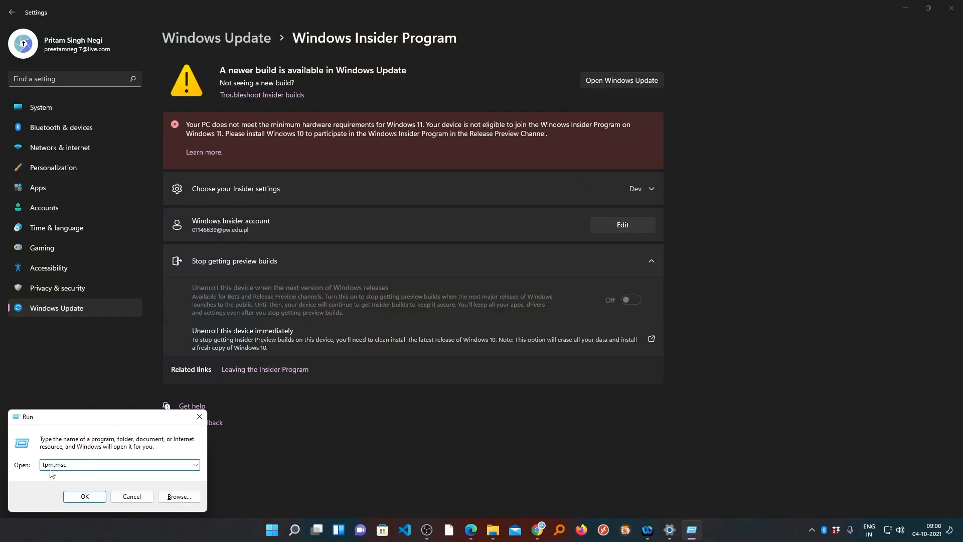
pyautogui.click(85, 497)
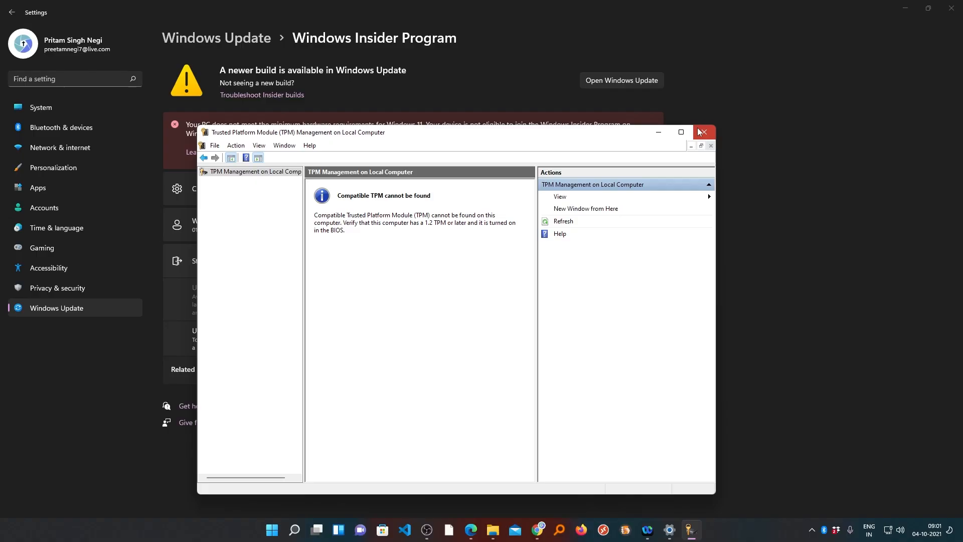
pyautogui.click(701, 132)
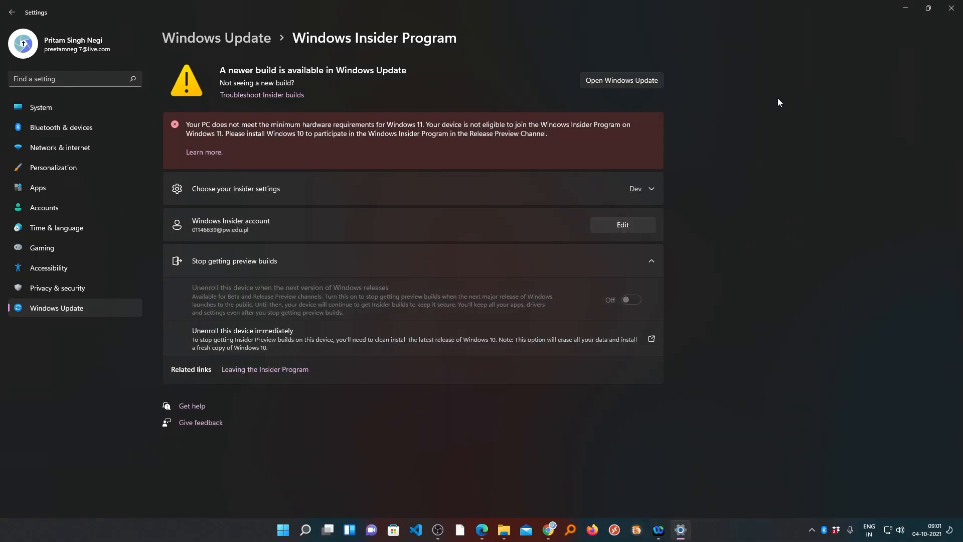
# Close Settings and restart the PC from the Start menu power options into BIOS
pyautogui.click(954, 7)
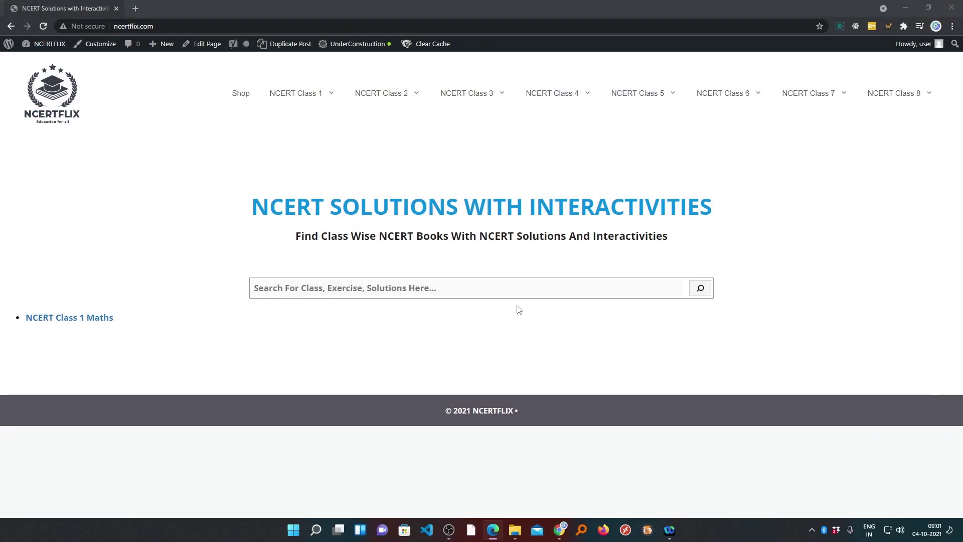
pyautogui.click(294, 530)
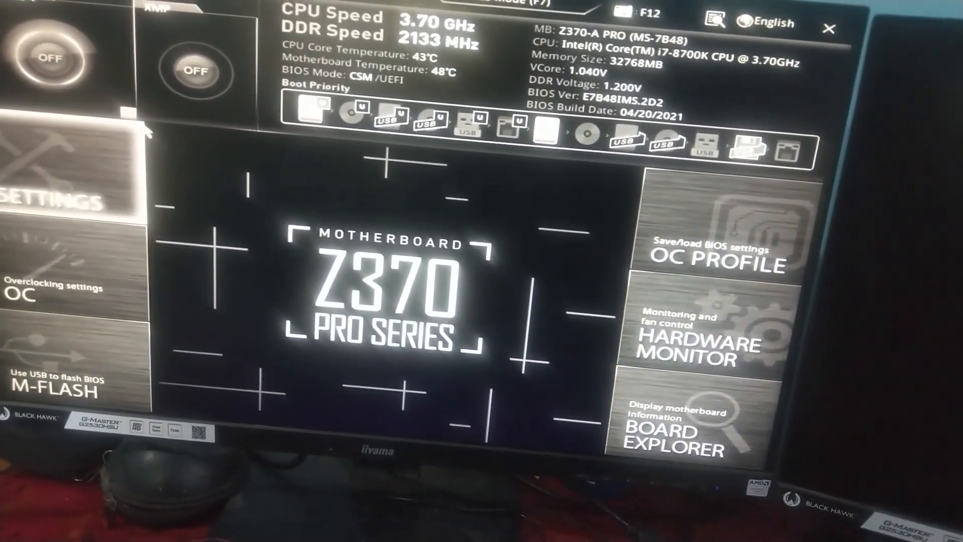
# In Settings > Security > Trusted Computing, confirm PTT as the TPM Device Selection
pyautogui.click(146, 130)
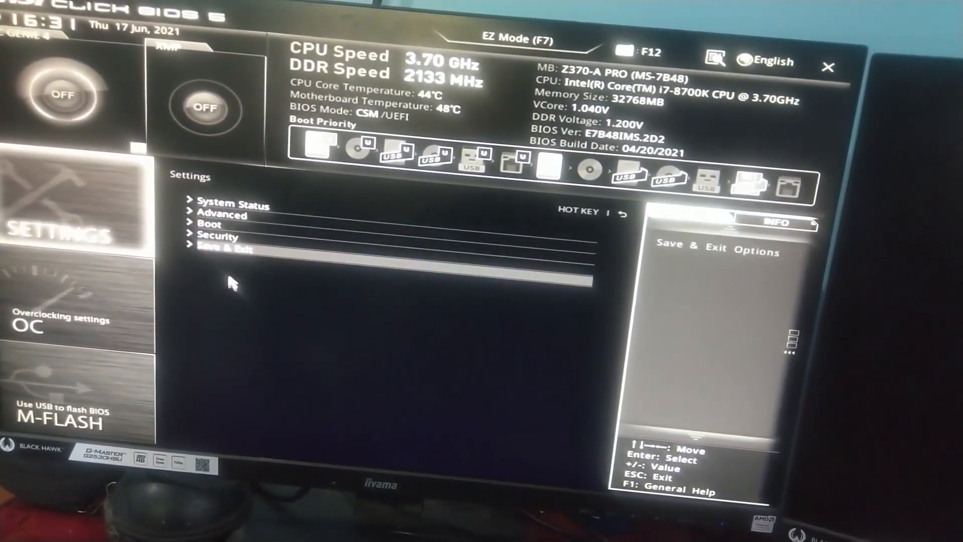
pyautogui.click(225, 237)
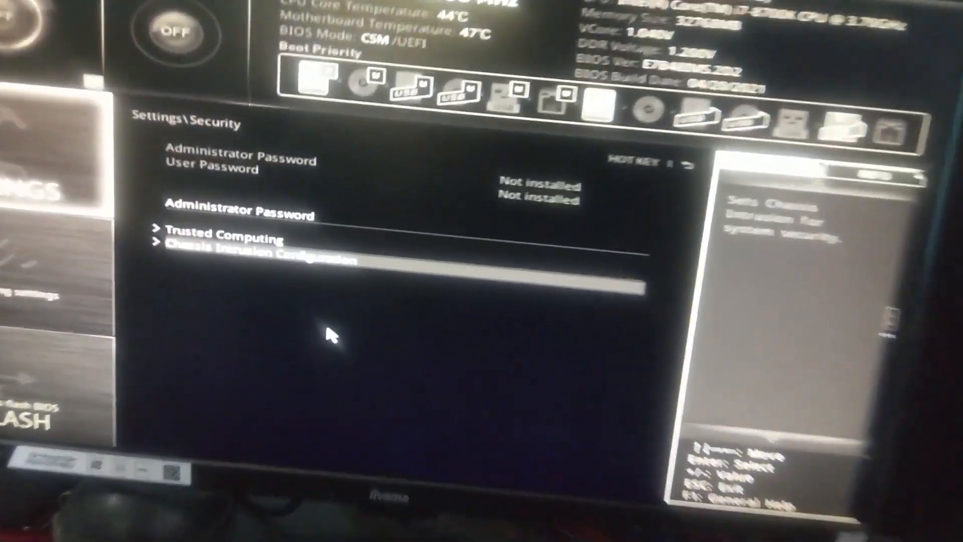
pyautogui.click(224, 237)
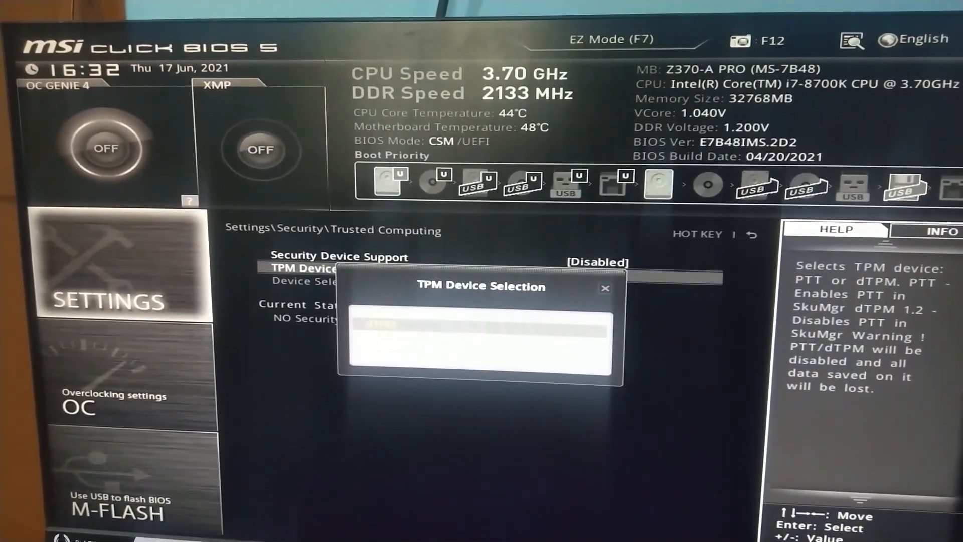
pyautogui.press('Return')
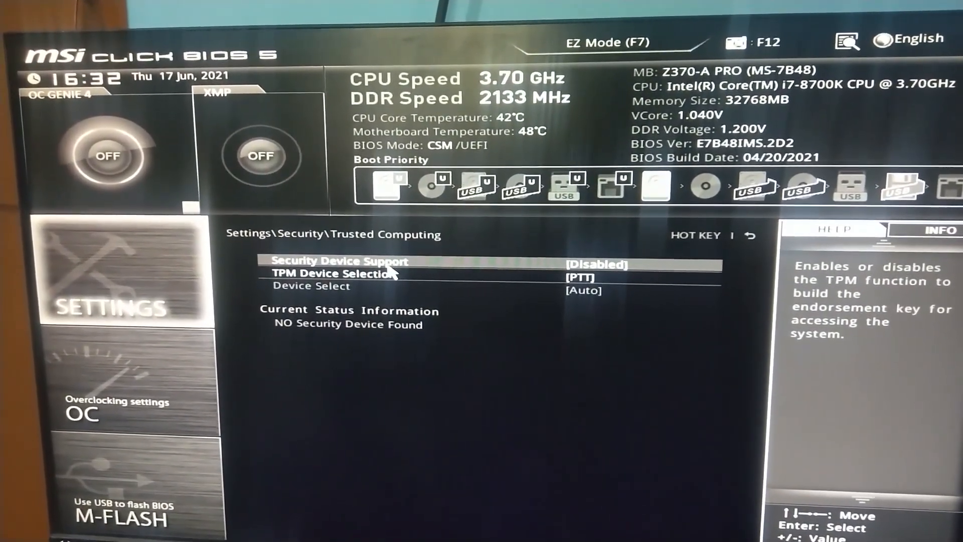
# Set Security Device Support to Enabled and save and exit the BIOS with F10
pyautogui.click(389, 264)
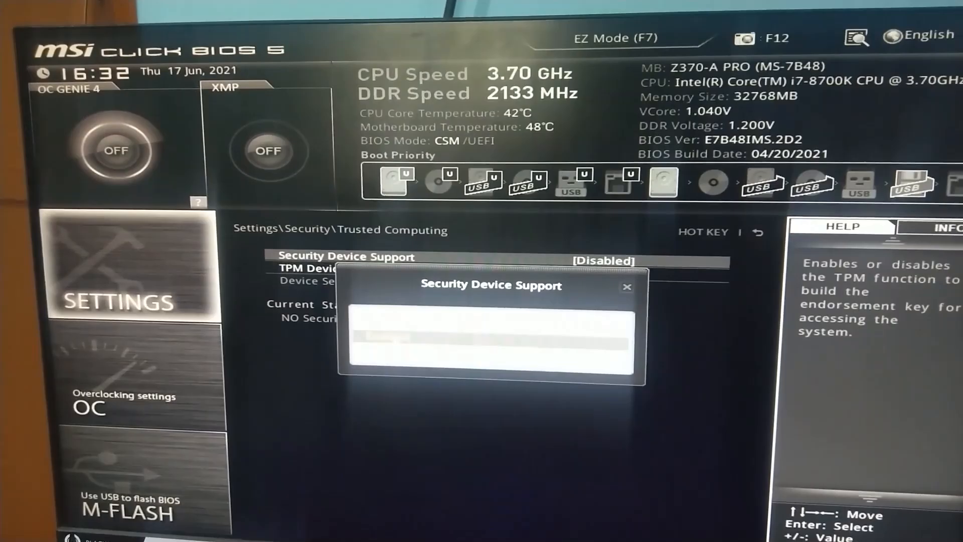
pyautogui.click(394, 331)
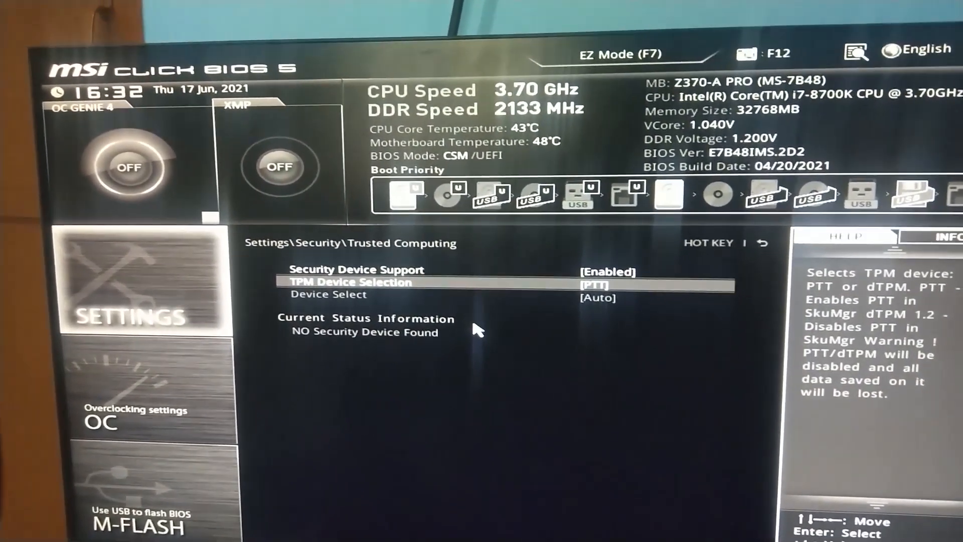
pyautogui.press('F10')
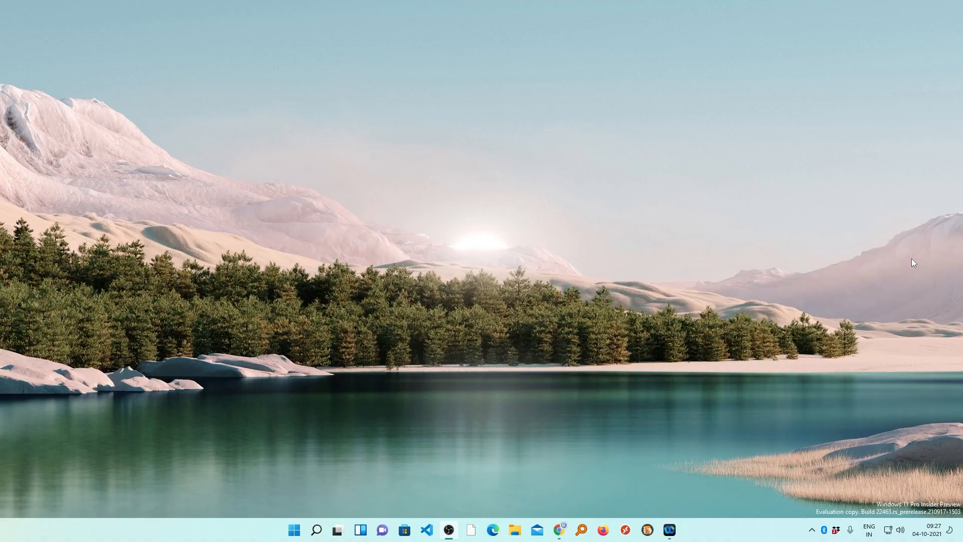
pyautogui.press('super+r')
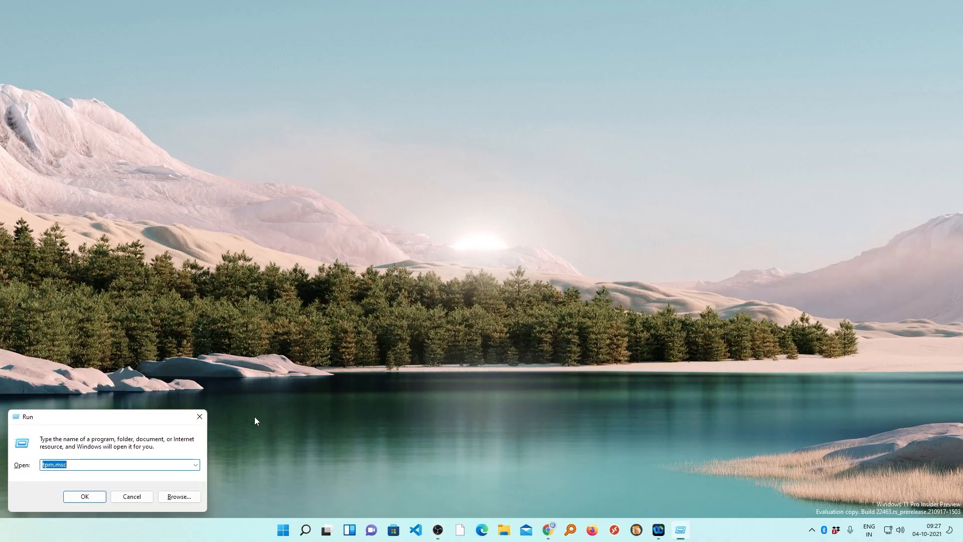
pyautogui.click(72, 464)
pyautogui.click(85, 497)
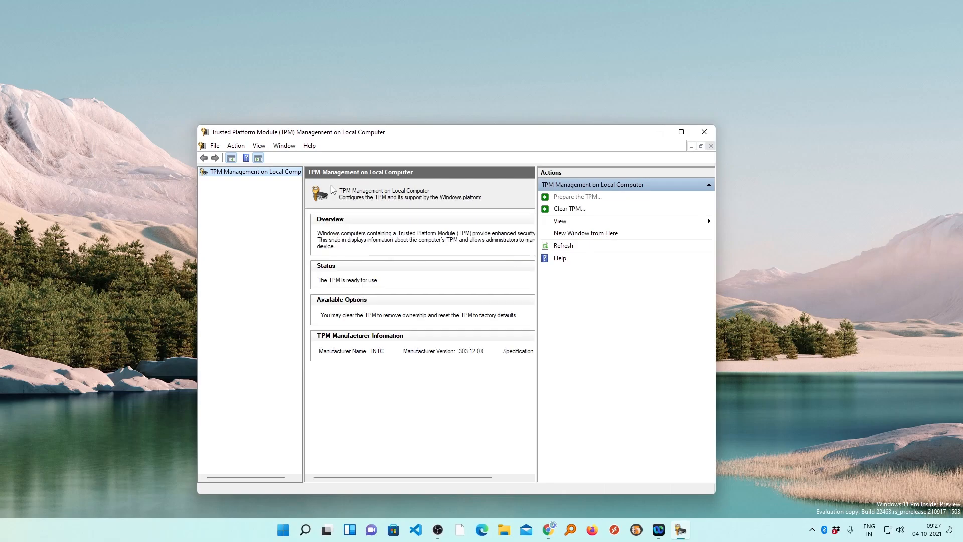
pyautogui.moveTo(422, 140); pyautogui.dragTo(423, 78)
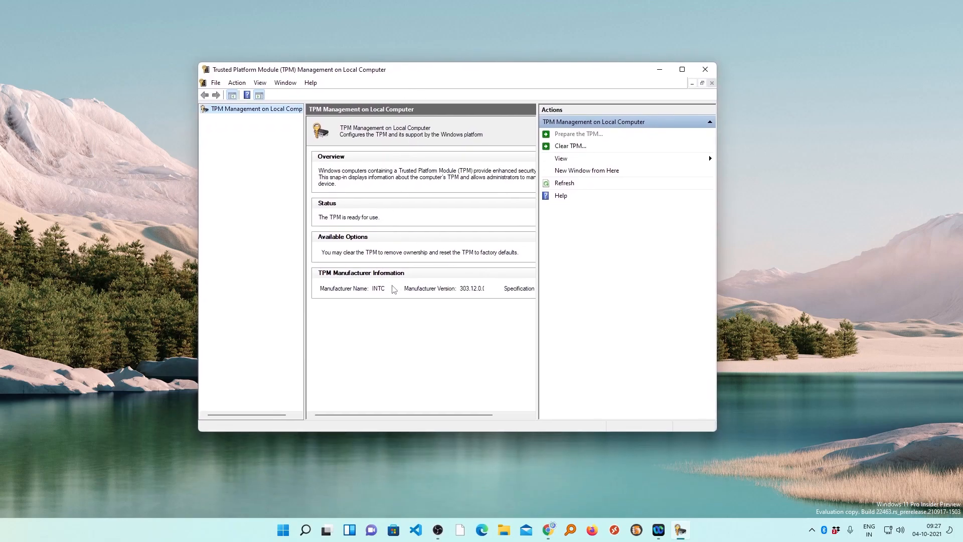
pyautogui.moveTo(537, 249); pyautogui.dragTo(586, 249)
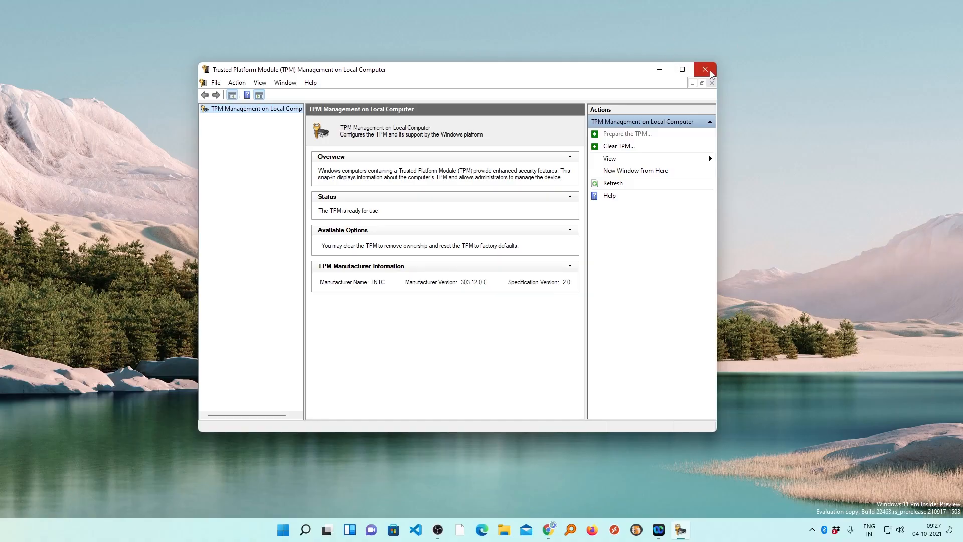
pyautogui.click(708, 70)
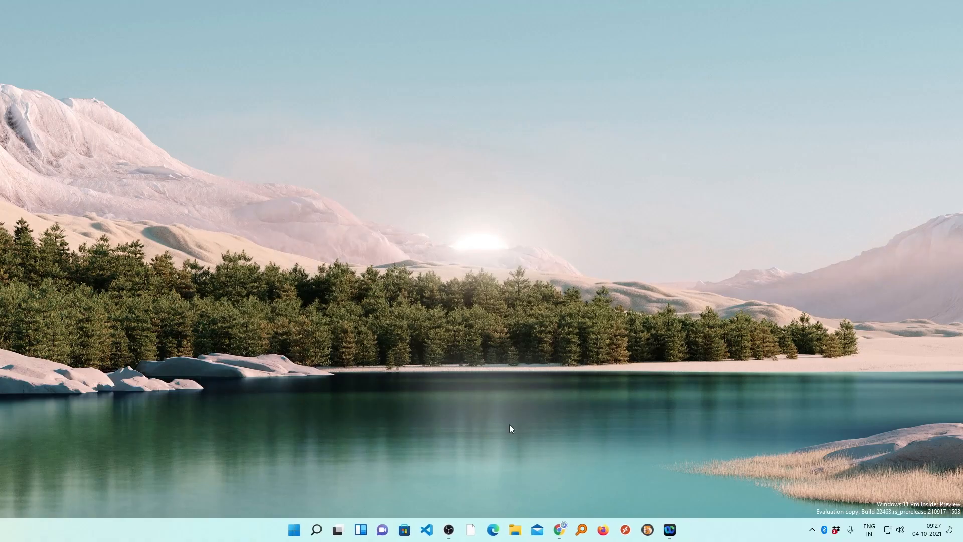
# Launch Settings from Start, go to Windows Update and use Fix issues to start the Insider Preview download
pyautogui.press('super')
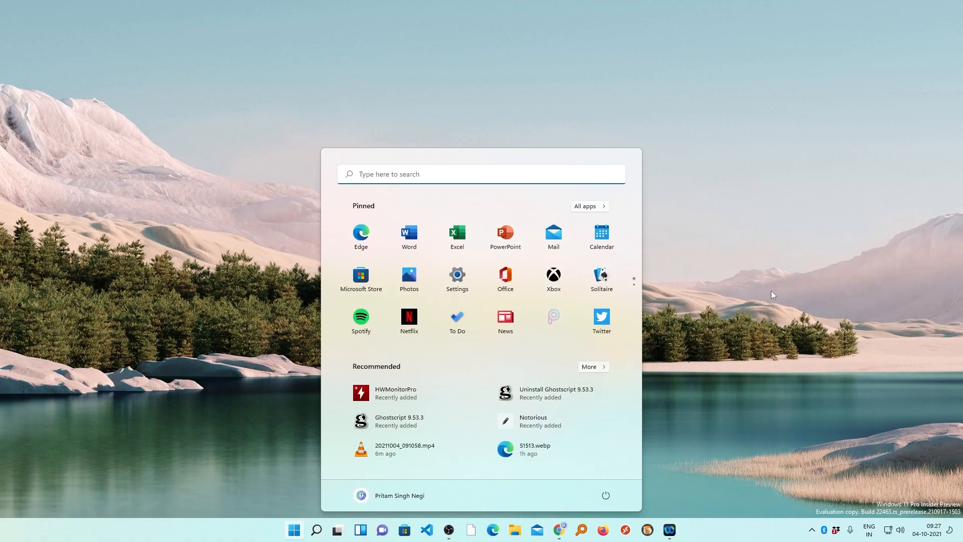
pyautogui.press('super')
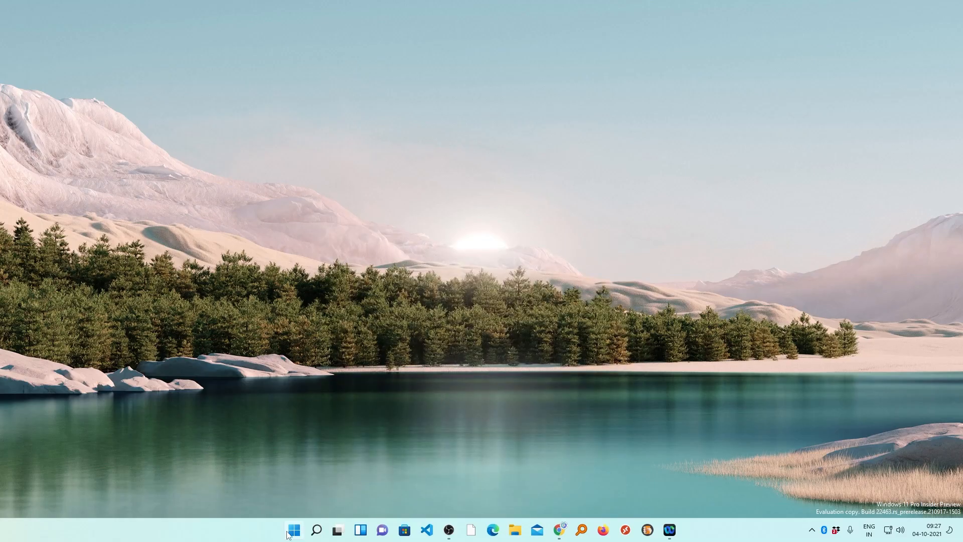
pyautogui.click(293, 530)
pyautogui.click(458, 279)
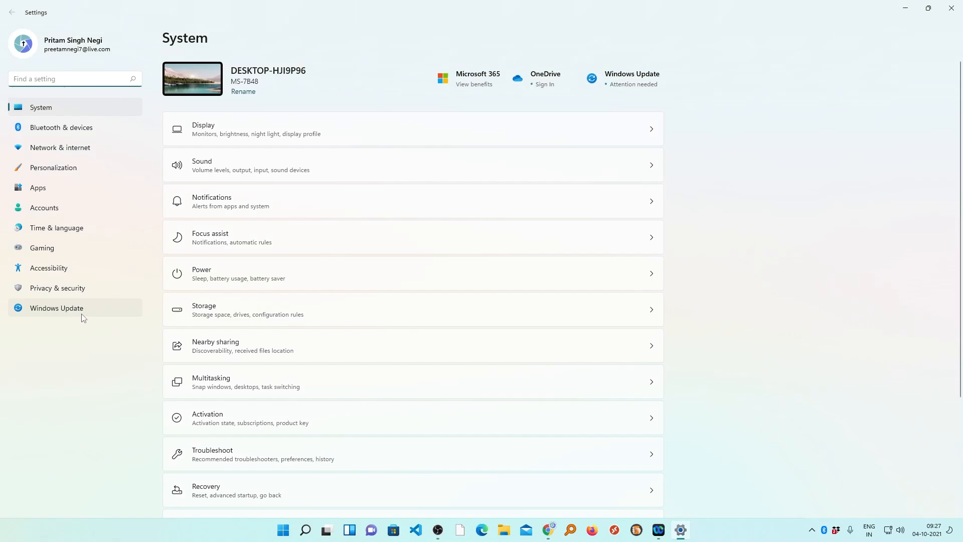
pyautogui.click(54, 308)
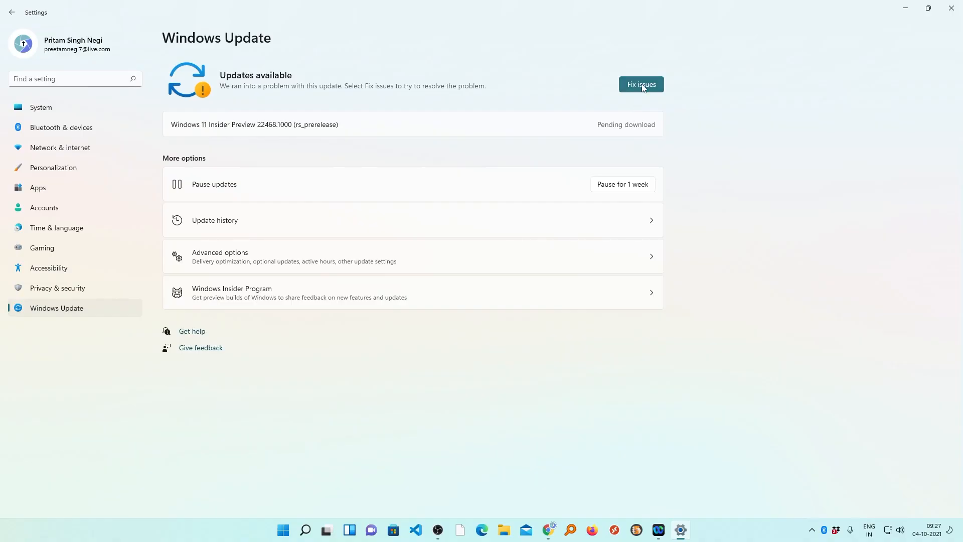
pyautogui.click(643, 87)
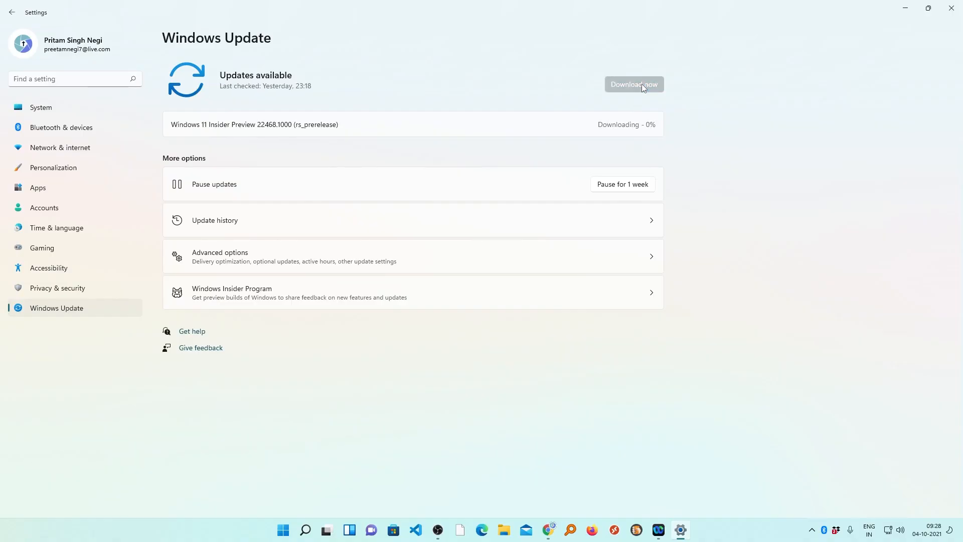